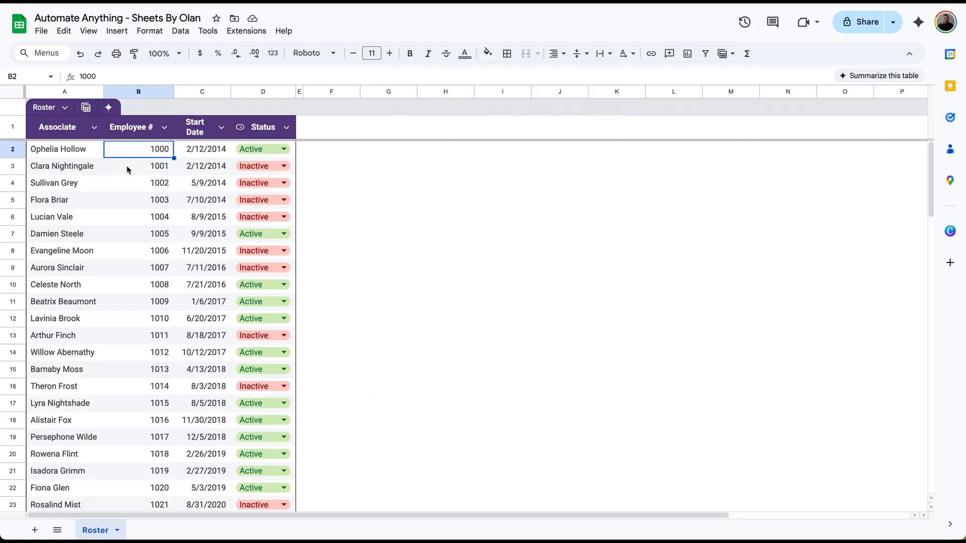
scroll(127, 170, down, 2)
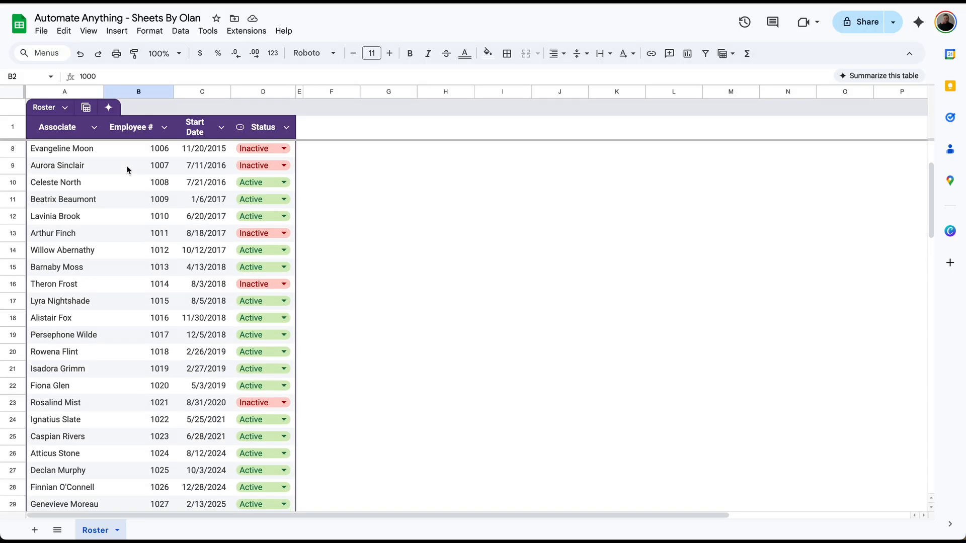
scroll(127, 170, up, 1)
scroll(128, 170, up, 1)
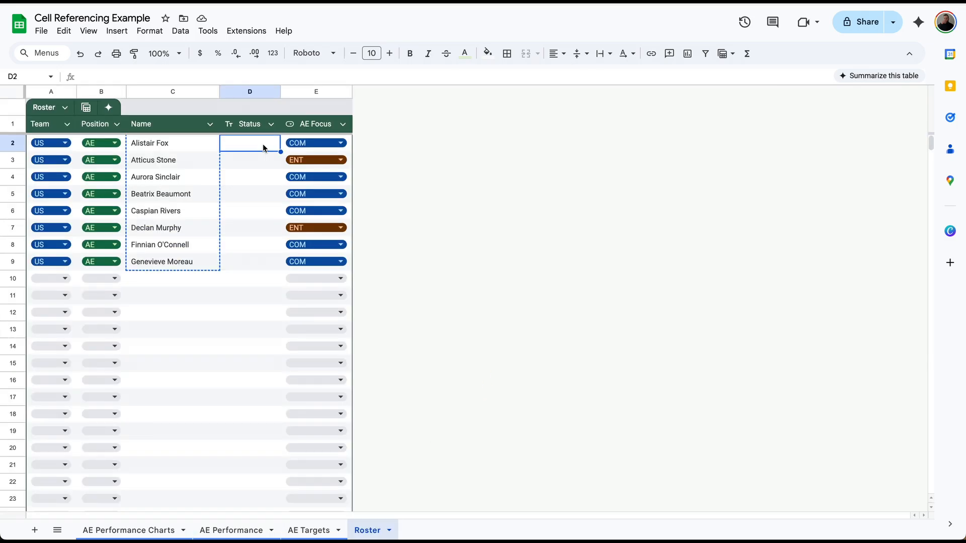
click(231, 530)
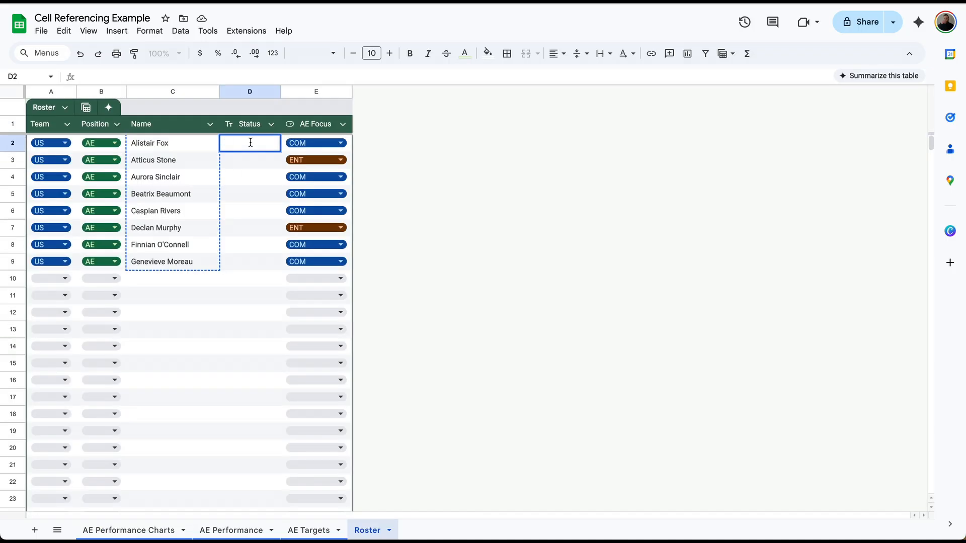
Start an XLOOKUP formula in Status cell D2 of the Roster sheet, using C2 as the search key
text(=XLOOKUP()
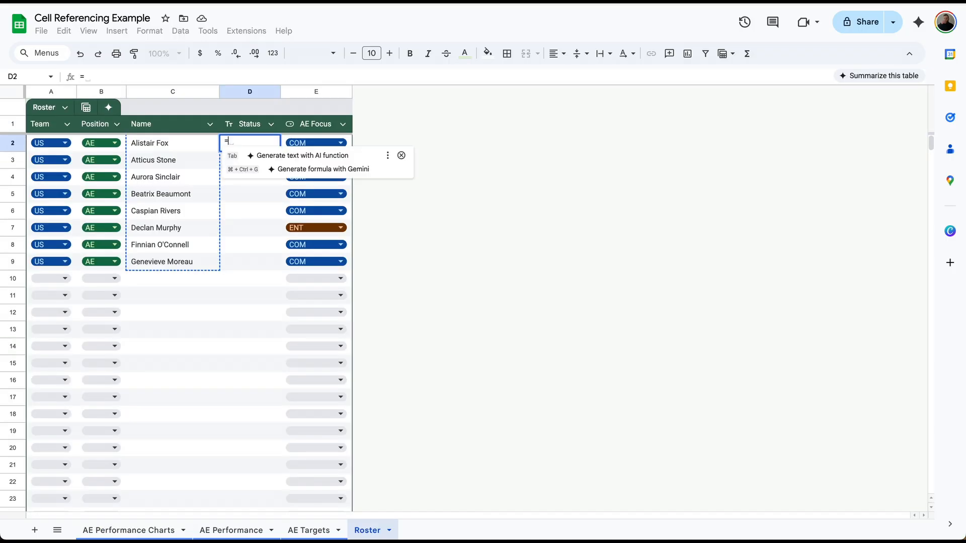
click(171, 143)
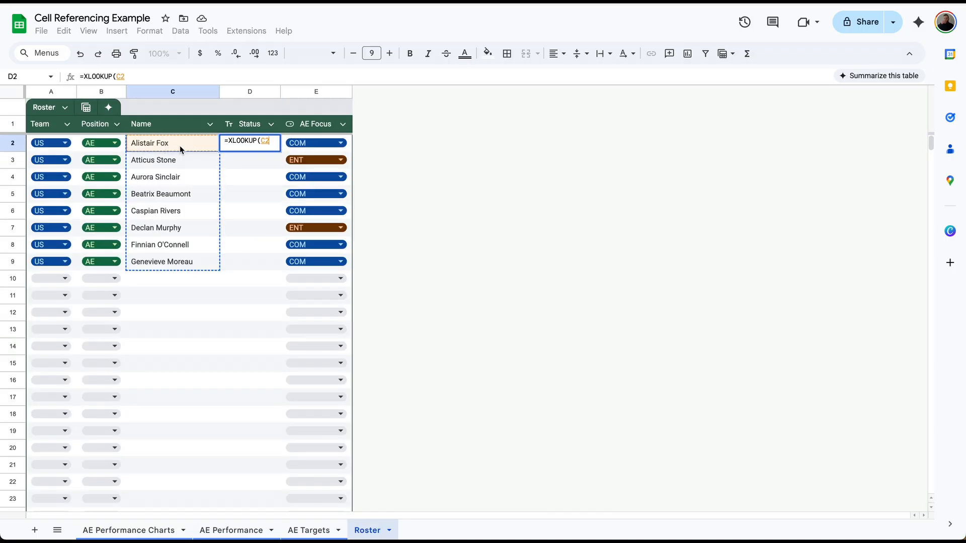
text(,)
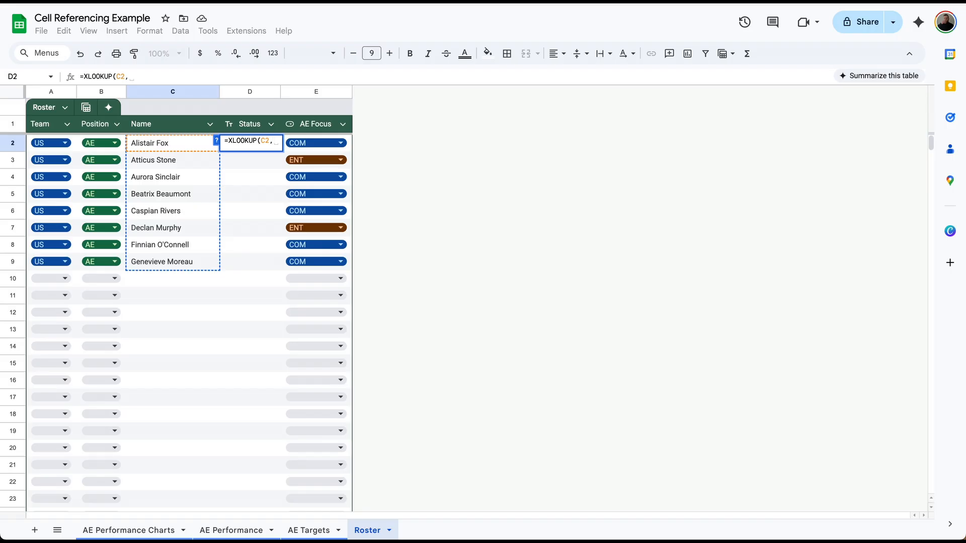
click(216, 145)
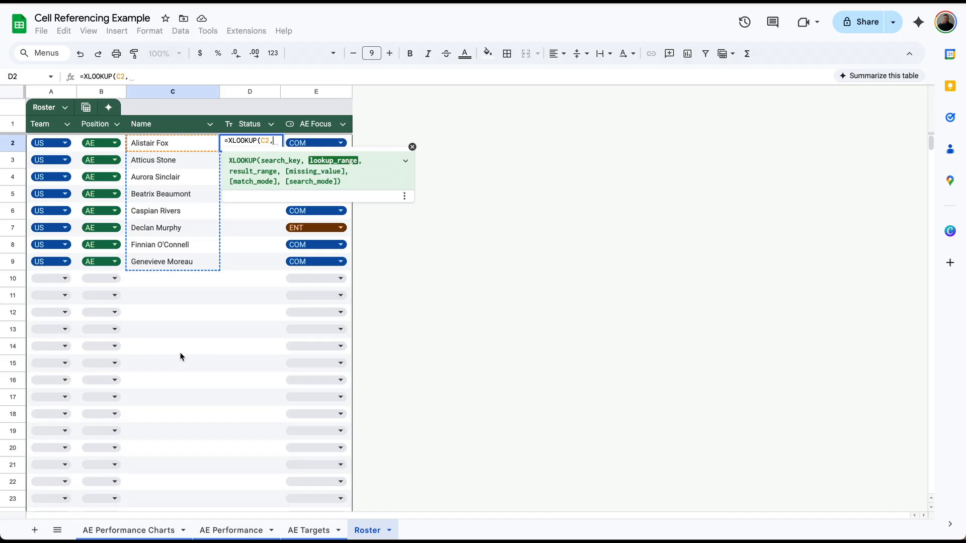
Add an IMPORTRANGE call as the XLOOKUP lookup range, with the source spreadsheet's URL and the range "Roster!A:A"
text(IMPORTRANGE)
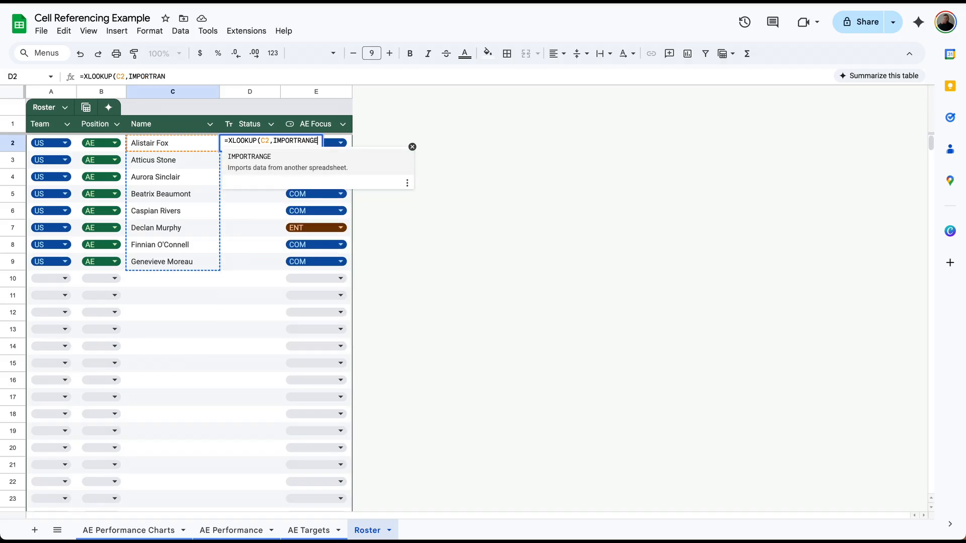
text(()
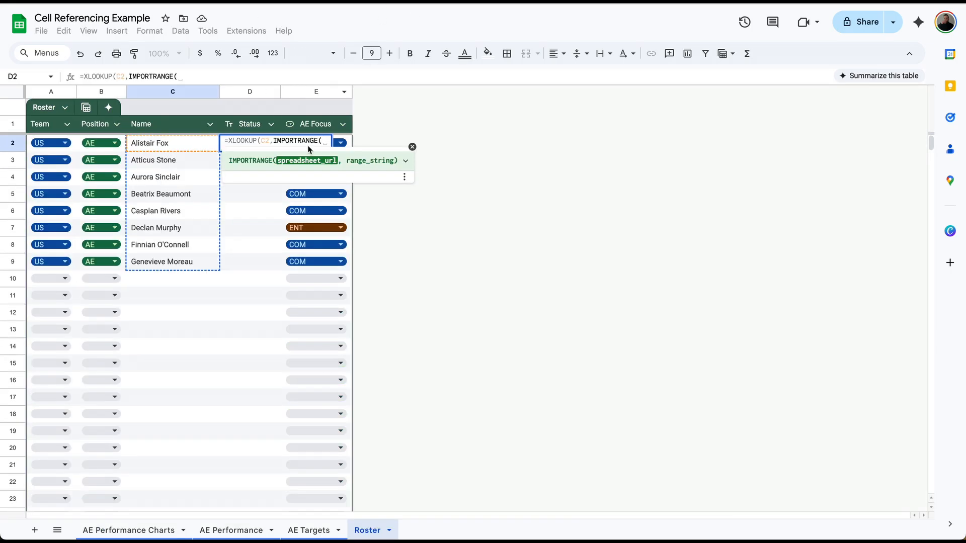
click(257, 73)
text(")
key(ctrl+v)
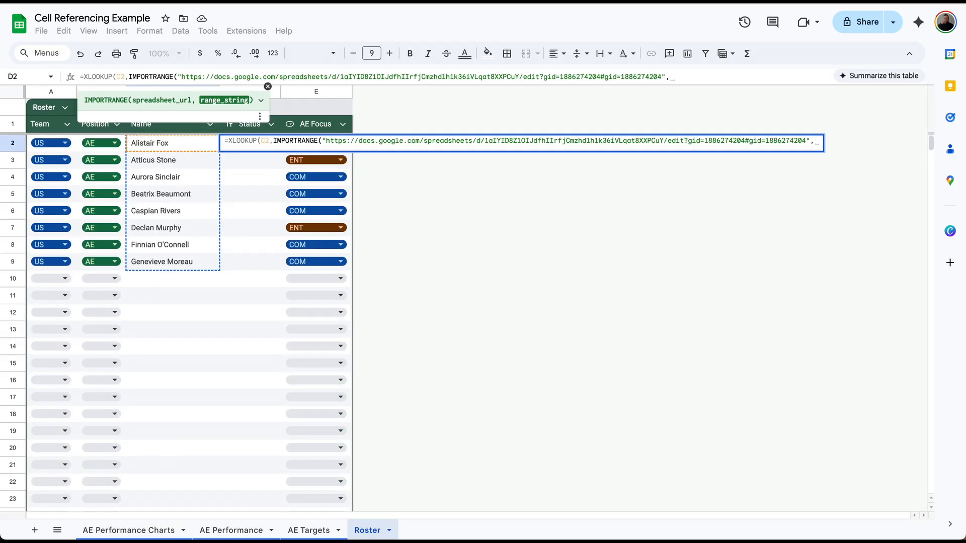
text("Roste)
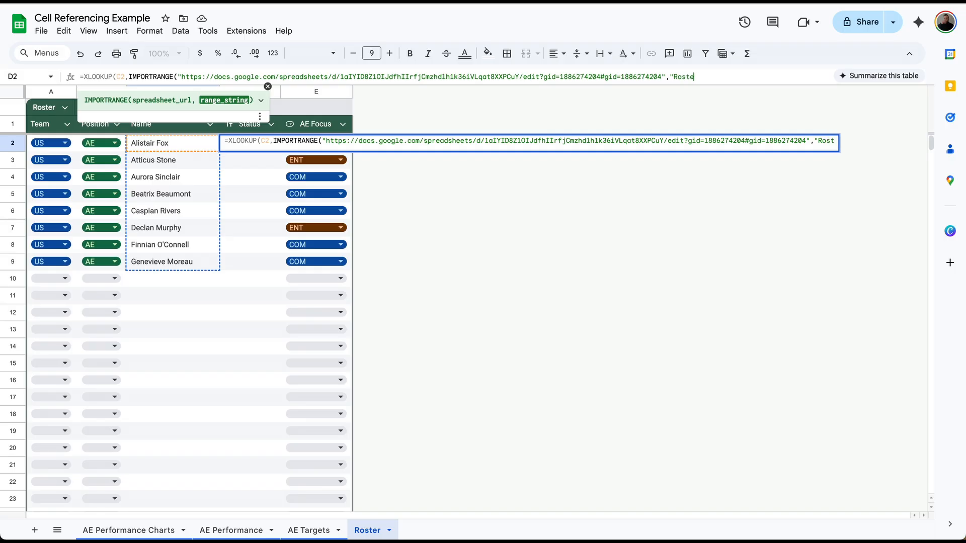
text(r!A:A"))
click(724, 78)
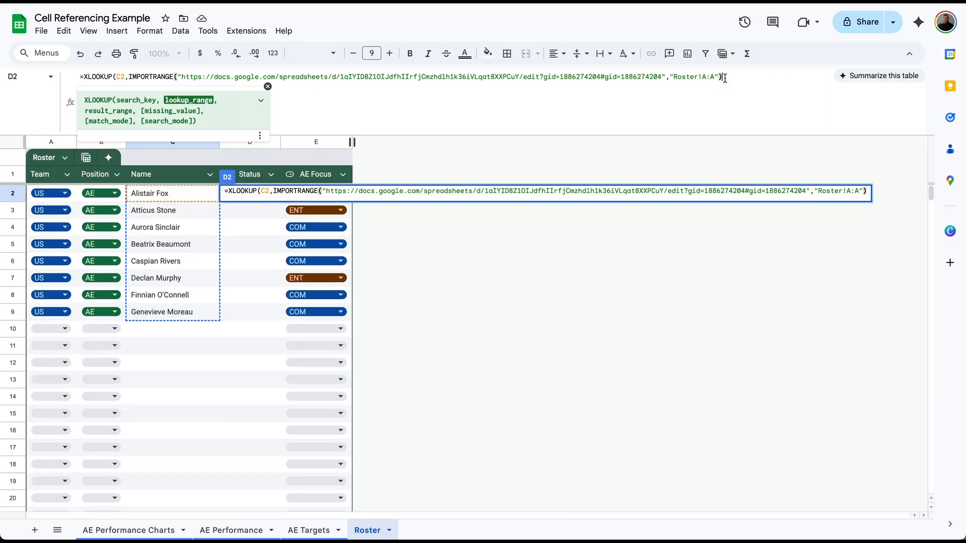
Copy the whole IMPORTRANGE call and reuse it as the XLOOKUP's result range argument
text(,)
drag(723, 77, 129, 77)
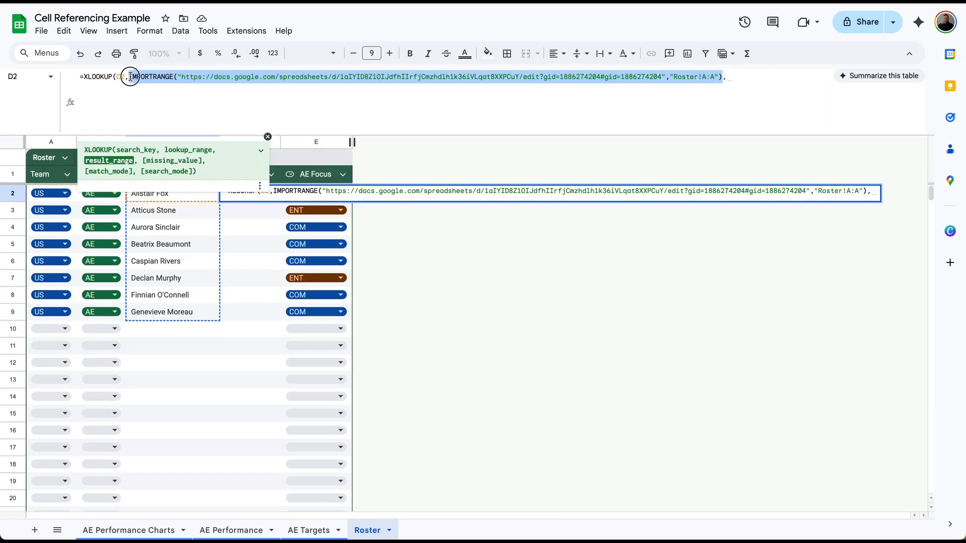
key(ctrl+c)
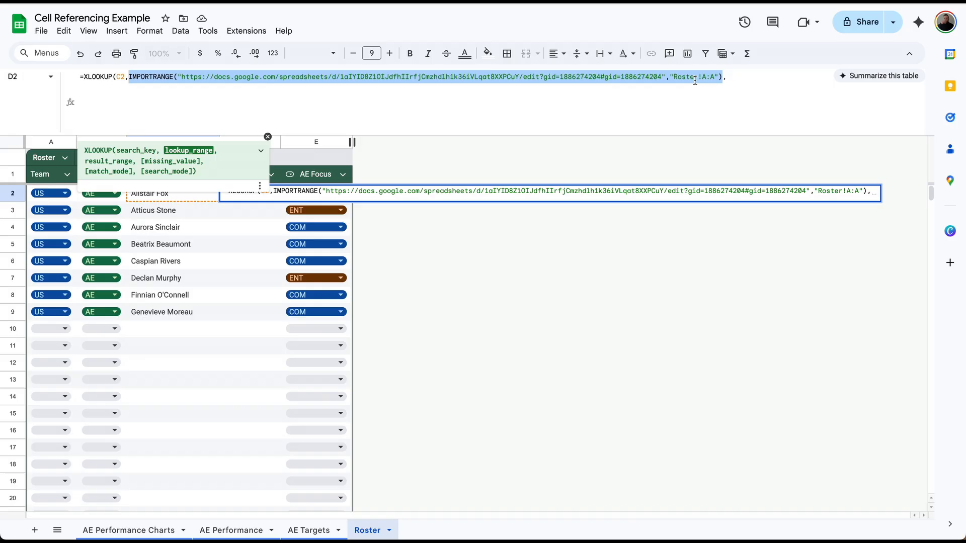
click(747, 77)
key(ctrl+v)
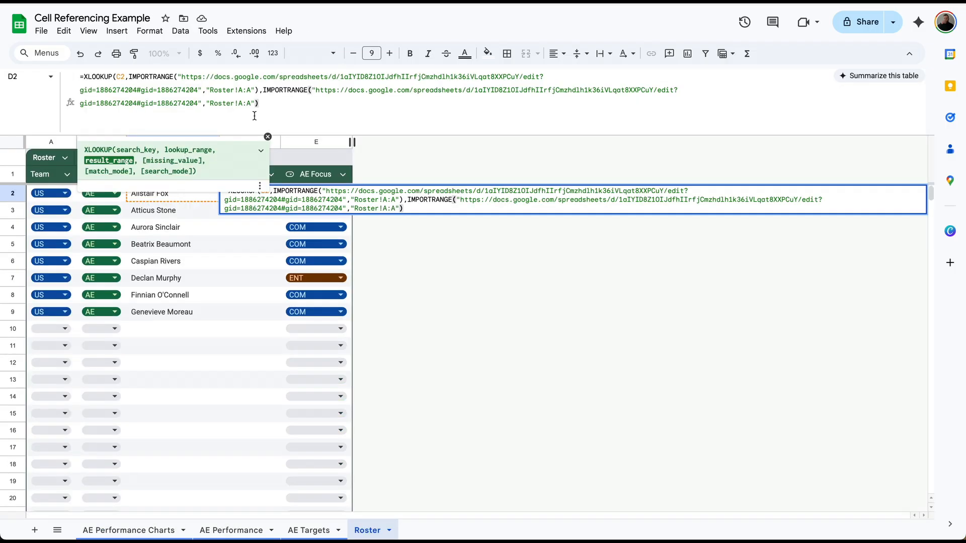
Change the second IMPORTRANGE range to "Roster!D:D", complete the formula and allow access to the source spreadsheet
click(243, 103)
key(BackSpace)
text(D)
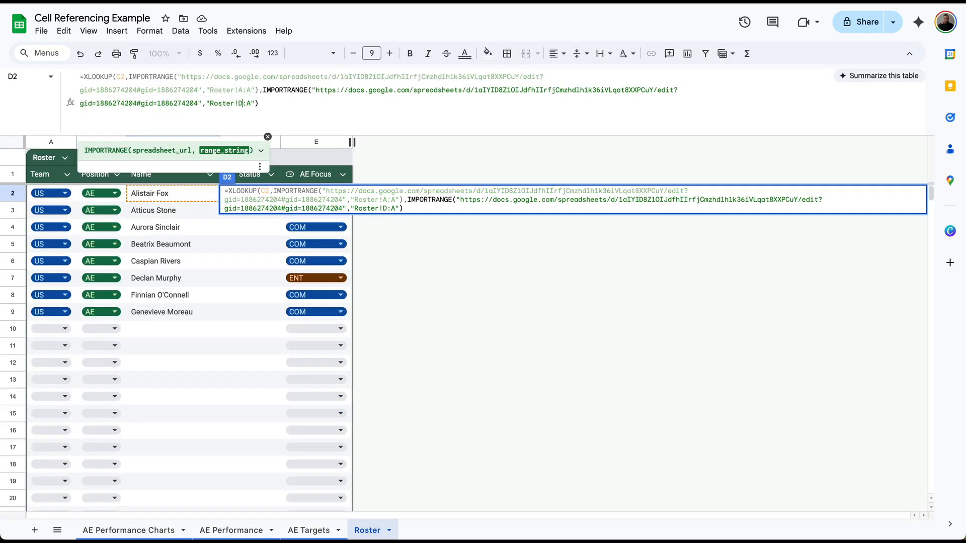
key(Right)
key(Delete)
text(D)
key(Return)
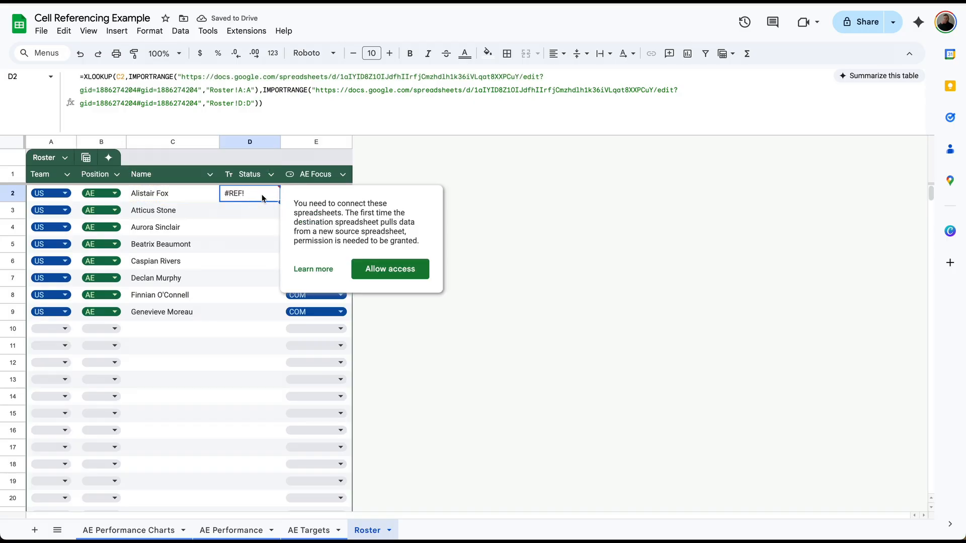
click(392, 277)
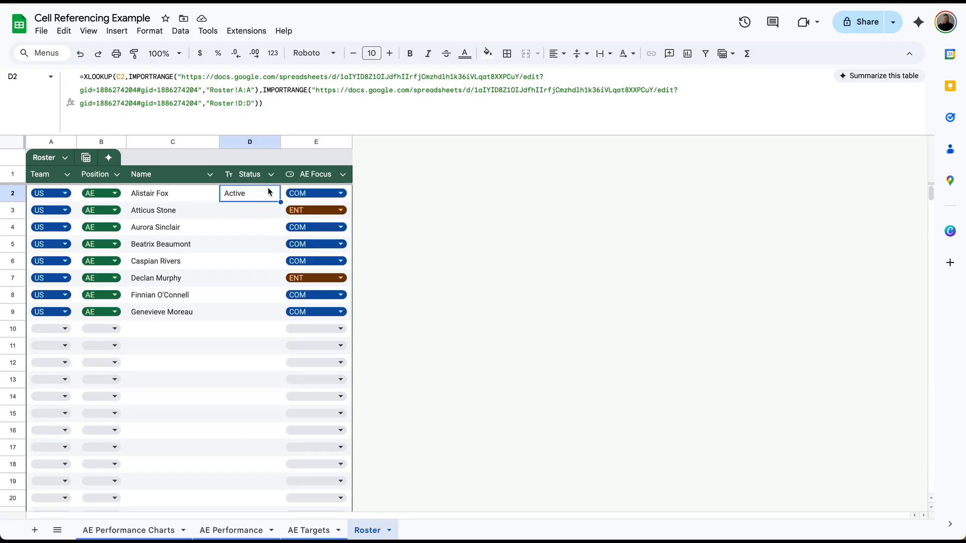
Switch to the source spreadsheet and set the Status in D18, for the associate named in C2, to Inactive
click(172, 192)
click(247, 196)
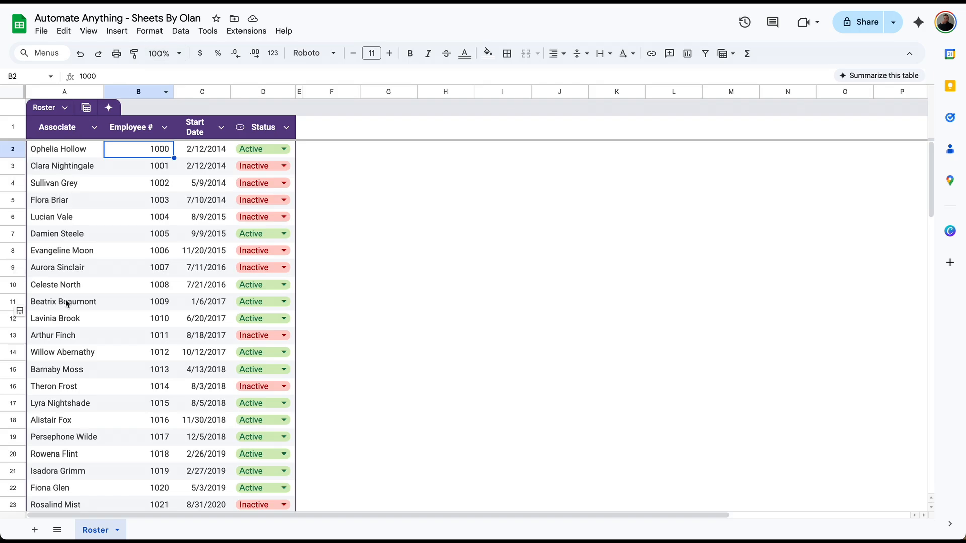
click(50, 422)
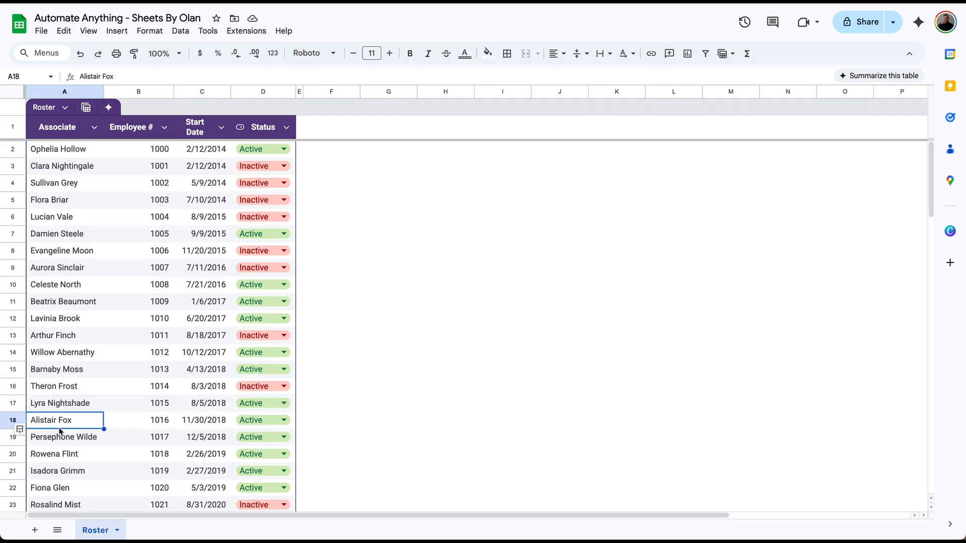
click(257, 422)
click(258, 459)
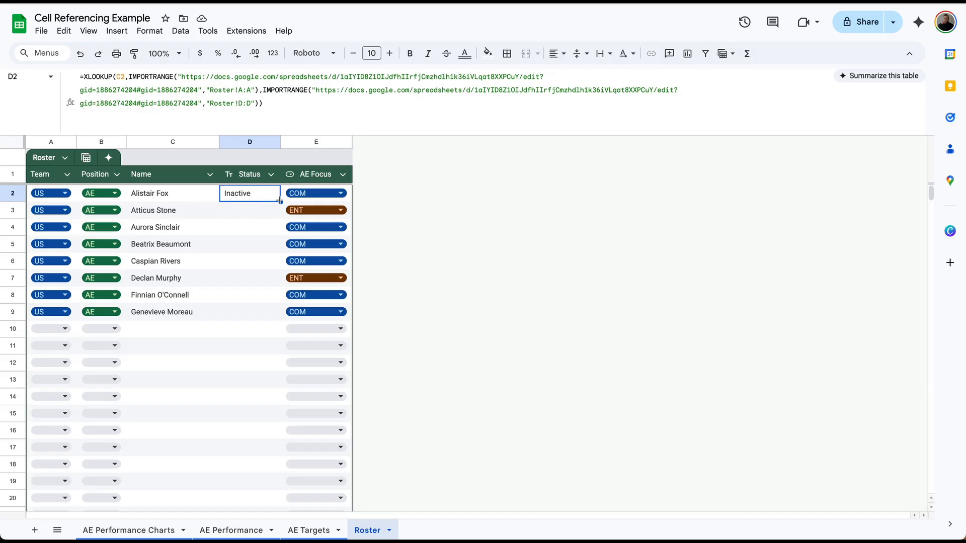
Back in Cell Referencing Example, fill the D2 status formula down to D9 and check the filled cells
drag(280, 201, 262, 316)
click(250, 195)
click(187, 197)
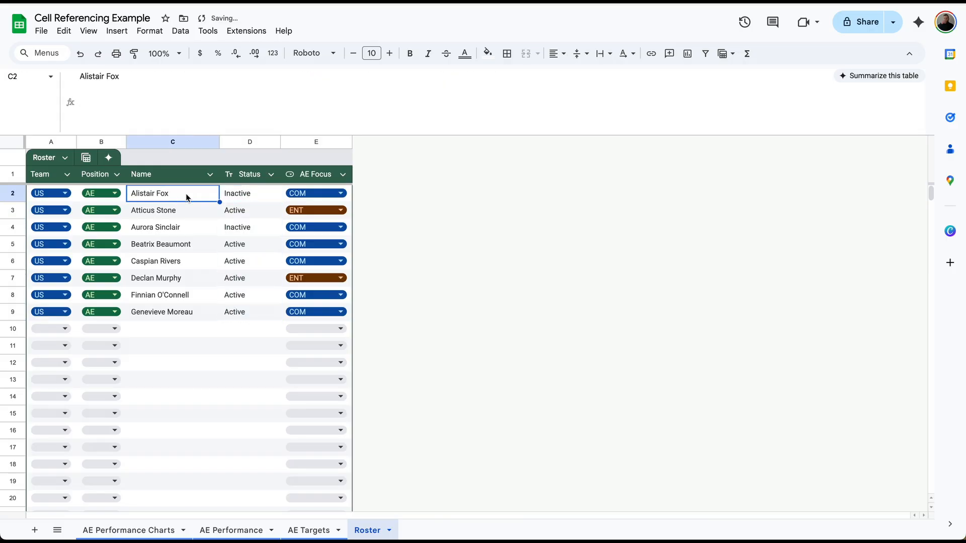
click(244, 214)
click(242, 228)
click(227, 251)
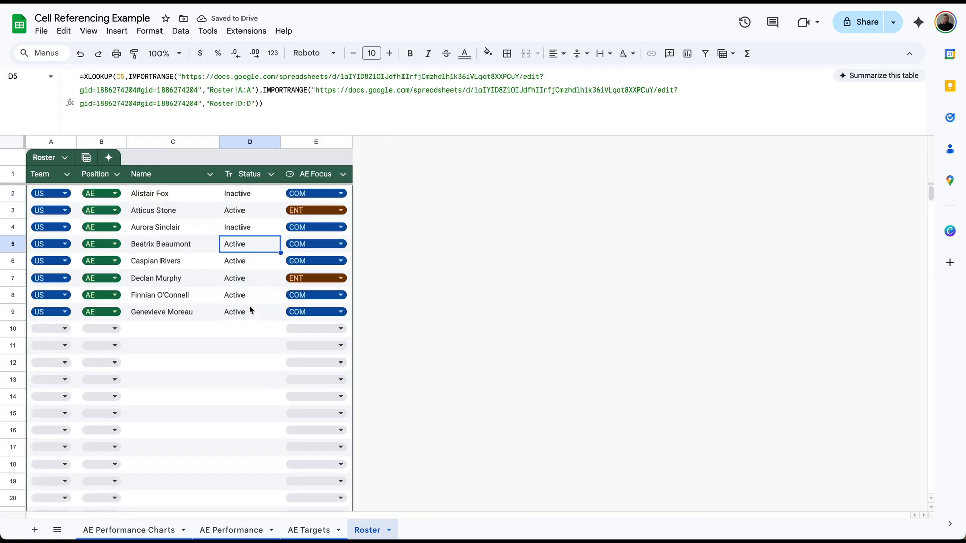
Examine the owner statuses brought into the AE Targets sheet
click(309, 531)
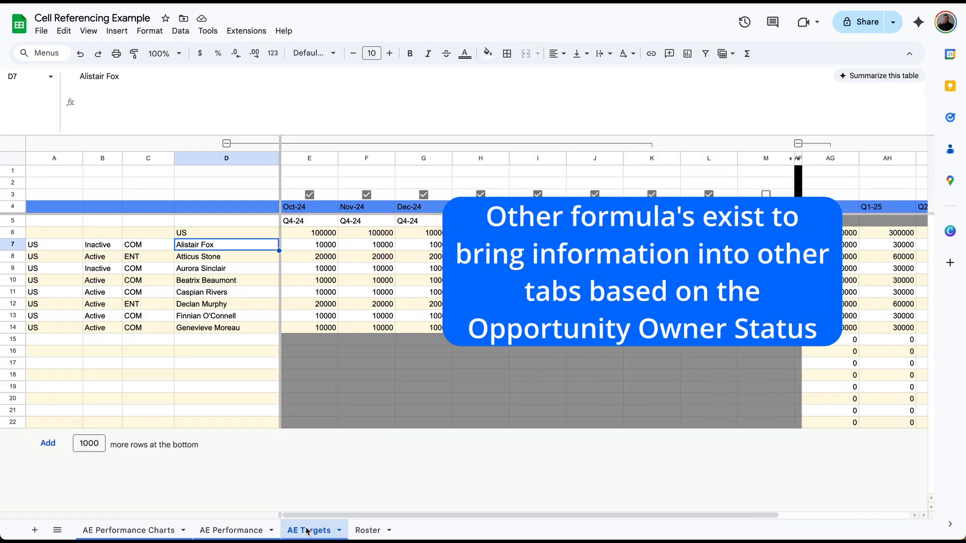
click(211, 255)
click(212, 272)
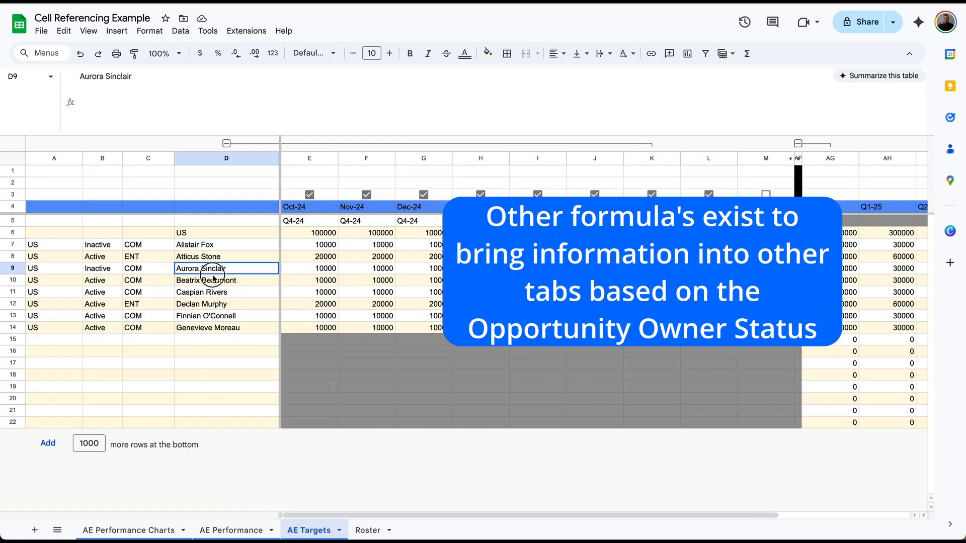
On the AE Performance sheet, include only the opportunity owners in rows 6, 7 and 10, and view AE Performance Charts
click(230, 531)
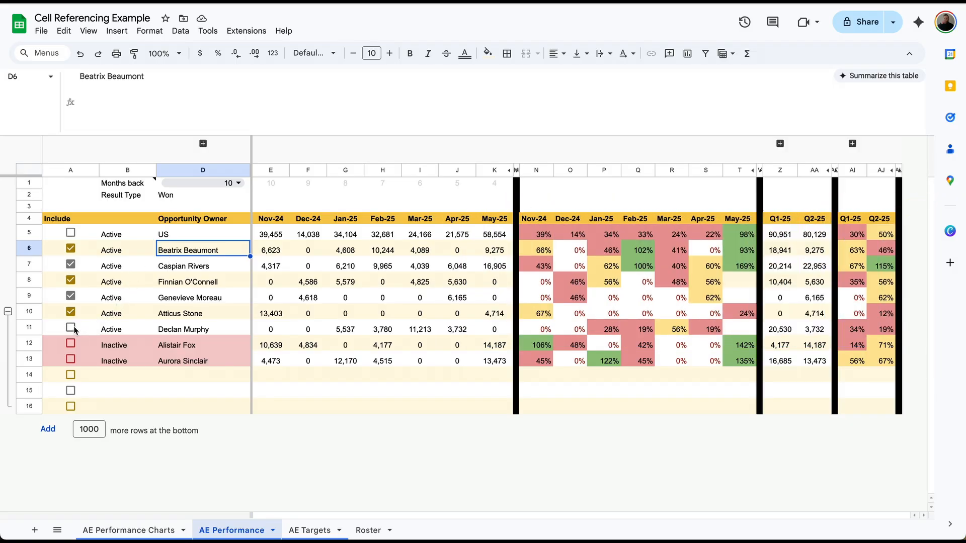
click(71, 329)
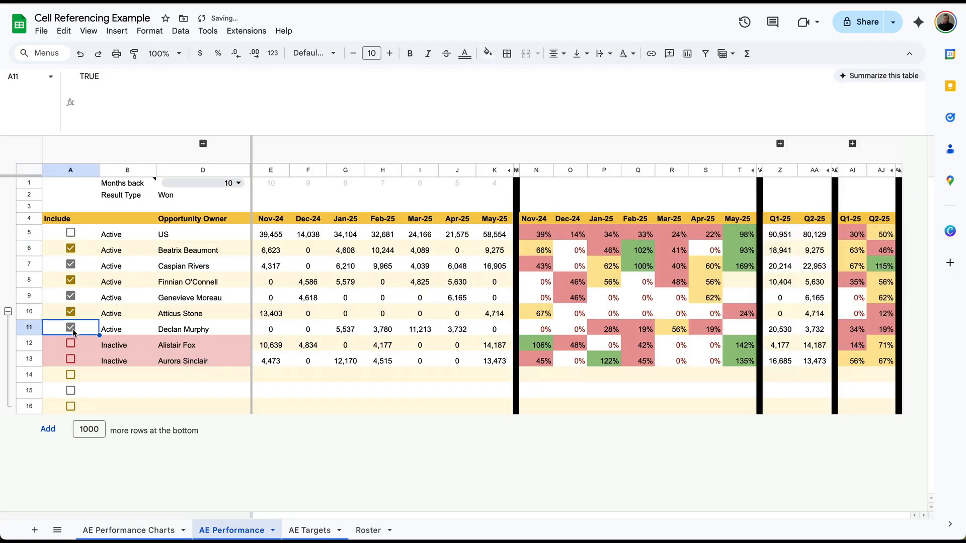
click(131, 530)
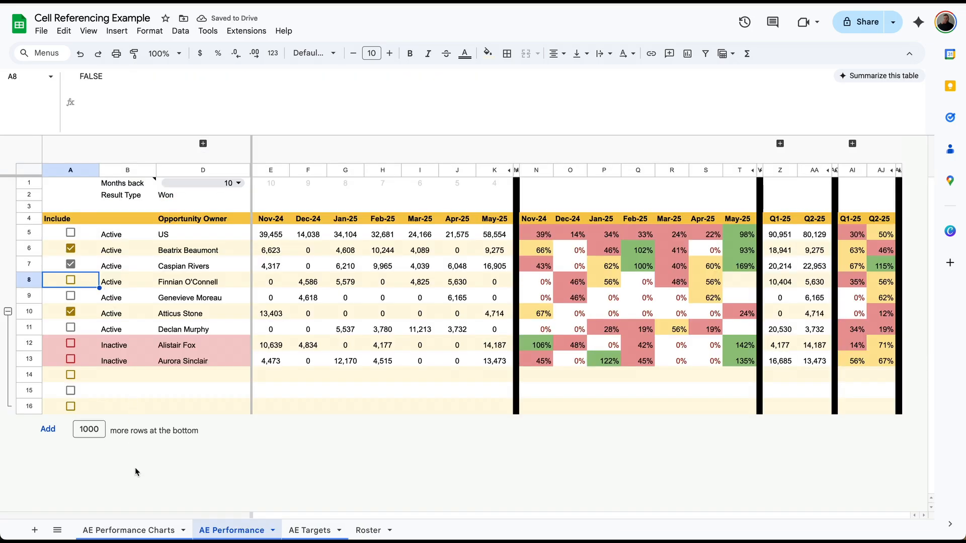
click(145, 529)
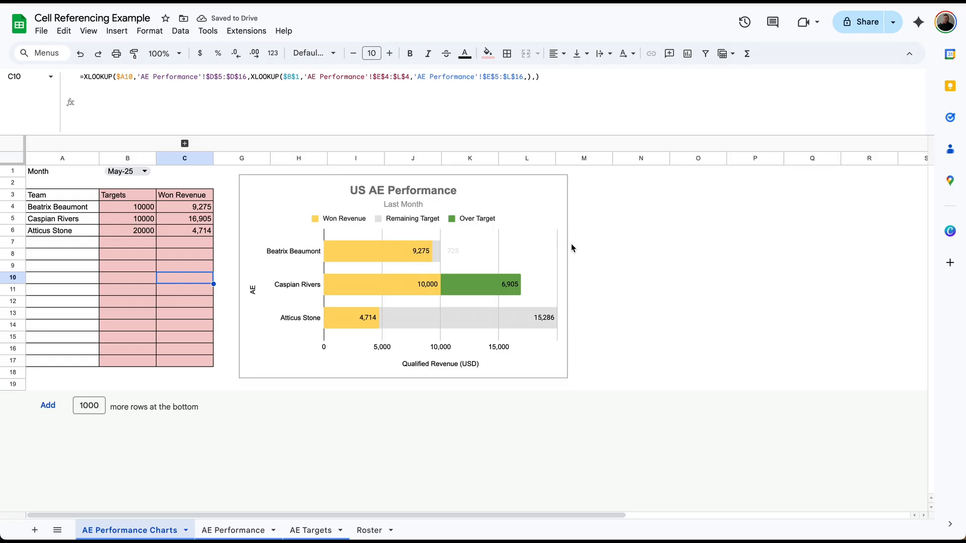
click(584, 301)
On the Roster sheet, paste the source spreadsheet's URL into Report cell G2 and convert it to a file chip
click(367, 534)
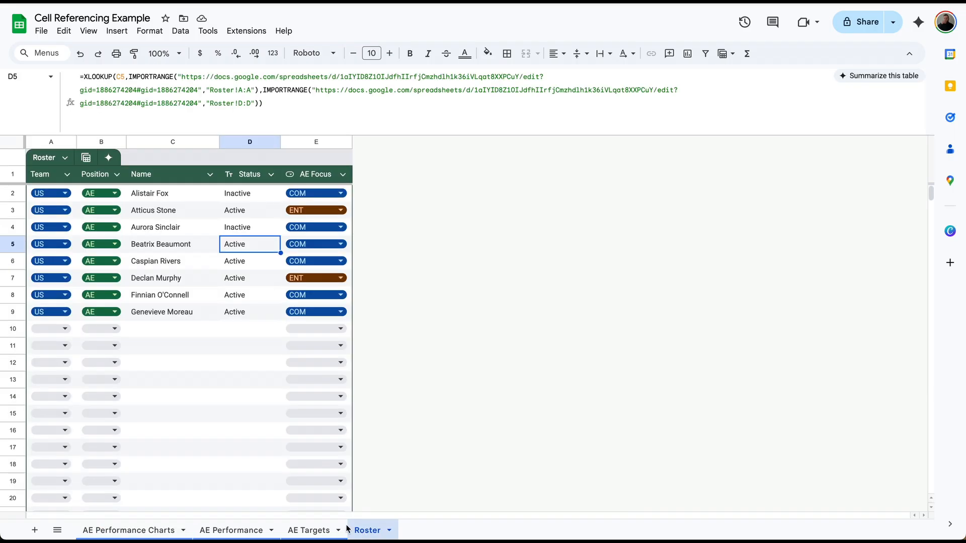
click(269, 319)
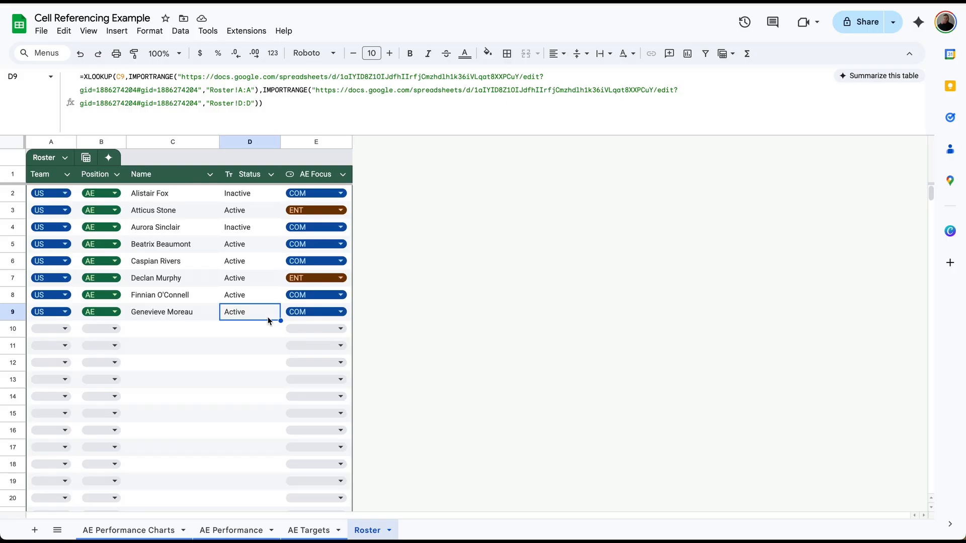
click(245, 193)
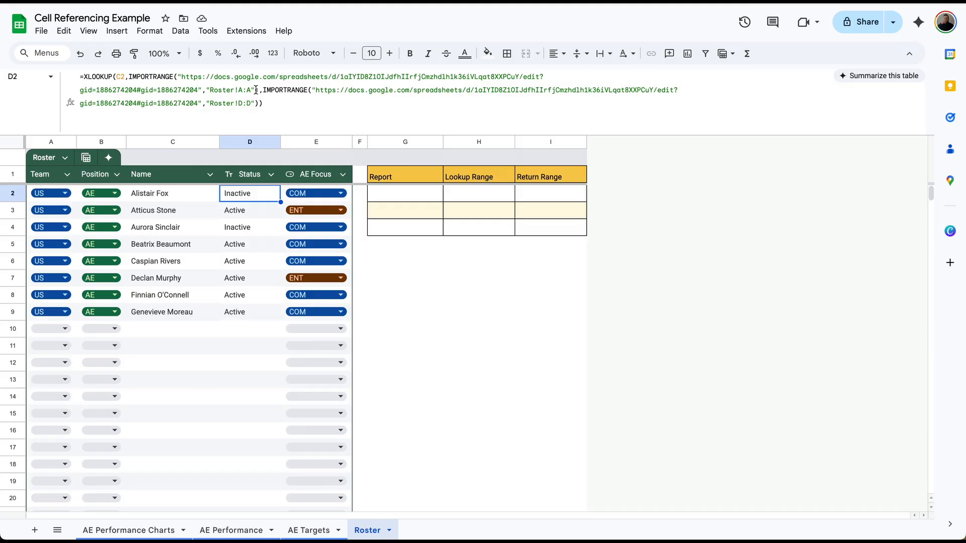
click(412, 192)
key(ctrl+v)
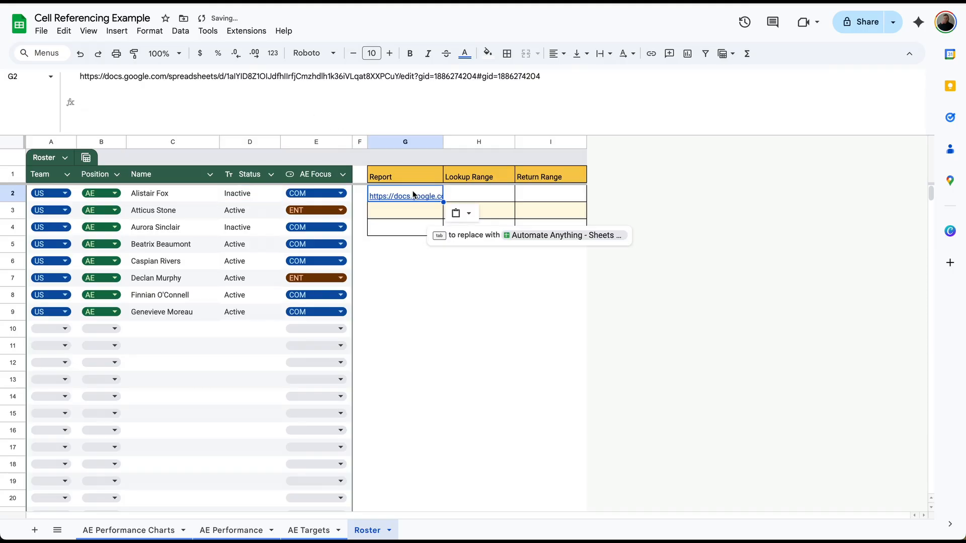
key(Tab)
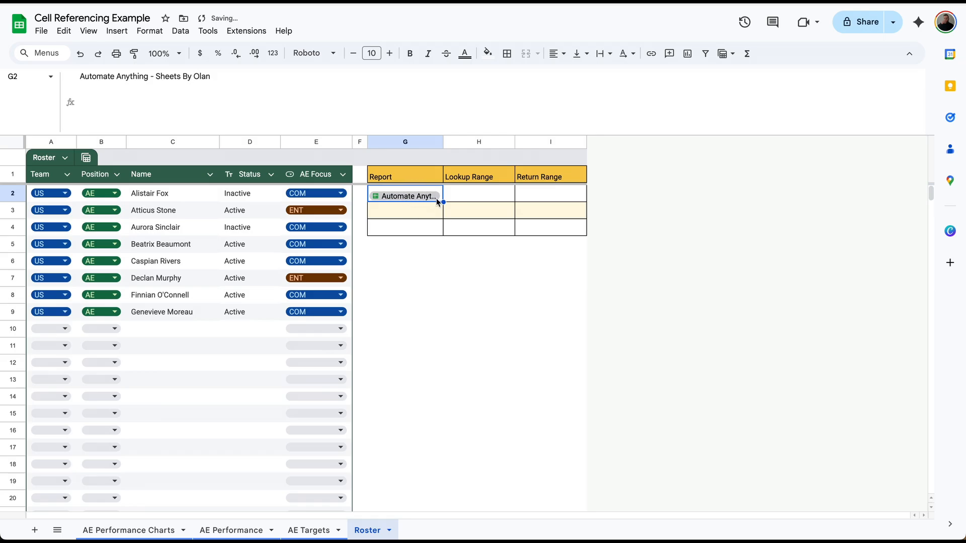
Insert the Automate Anything - Sheets By Olan file chip in G2 and replace the first IMPORTRANGE URL in D2 with G2
text(@automate)
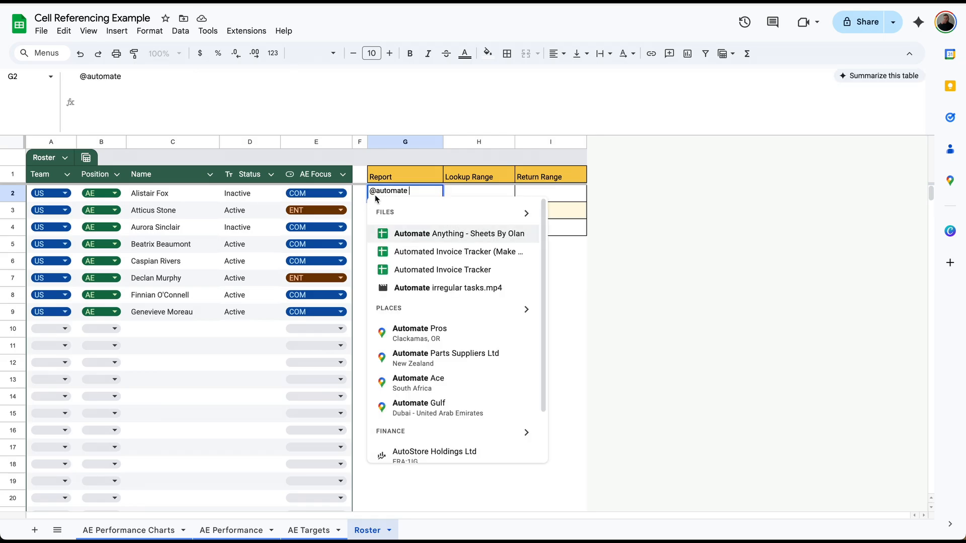
click(461, 235)
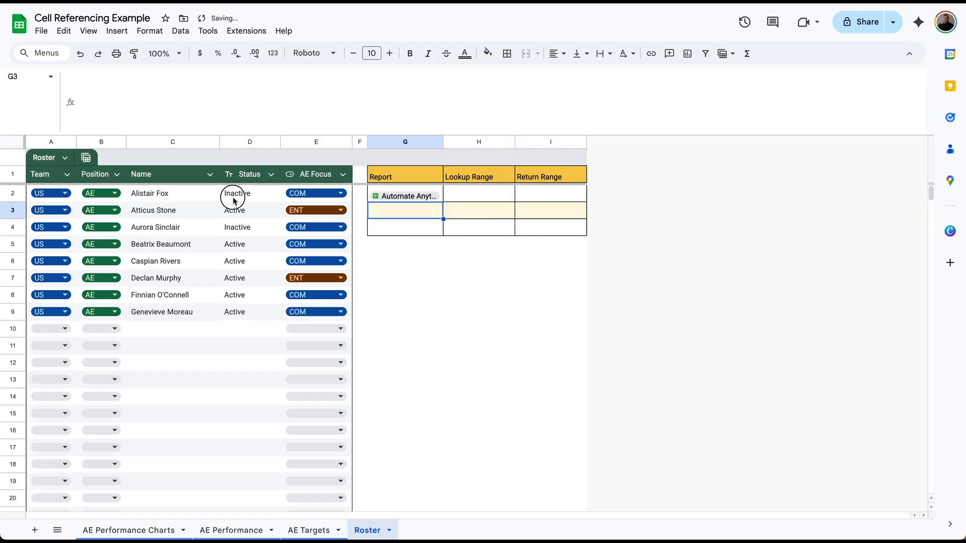
click(232, 193)
drag(180, 77, 200, 91)
key(BackSpace)
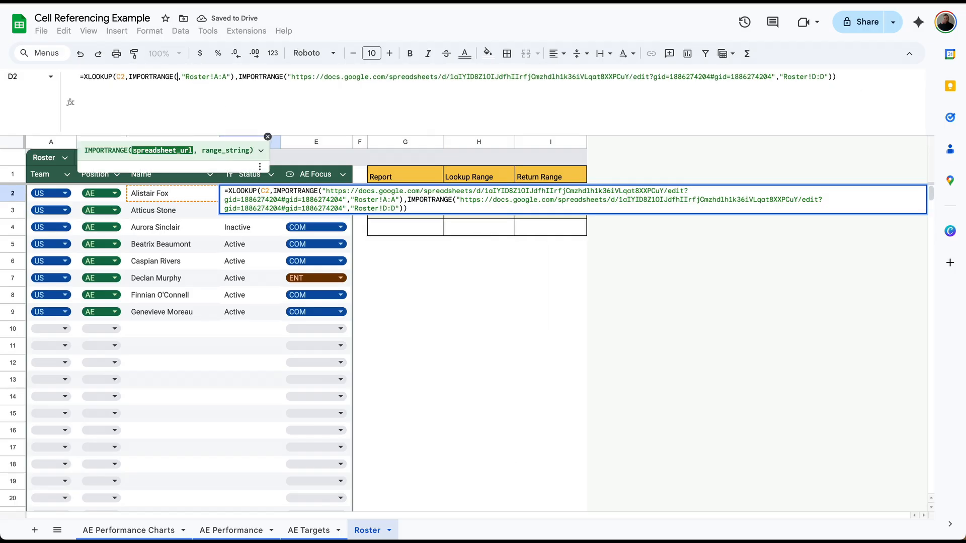
text(G2)
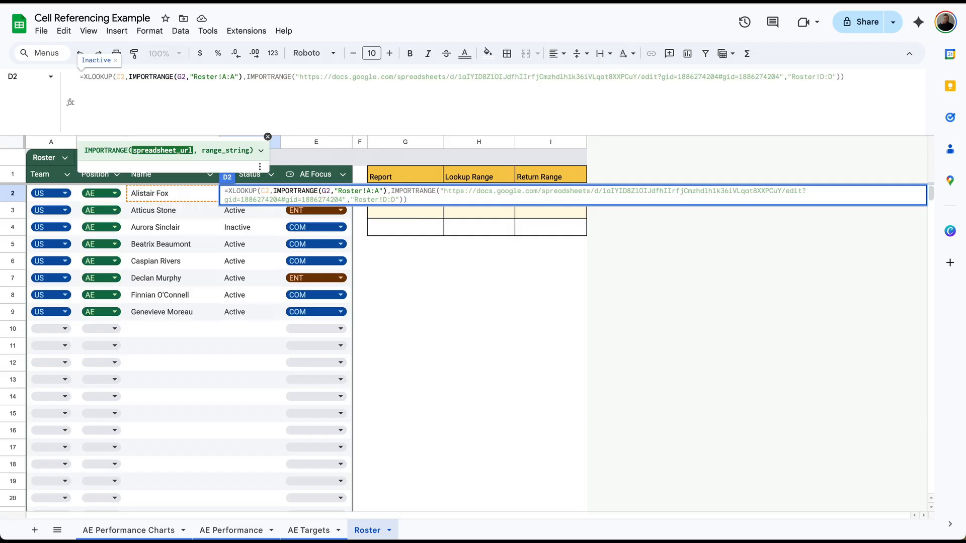
key(Return)
Preview the linked file in G2, and replace the second IMPORTRANGE URL in D2's formula with G2
click(252, 195)
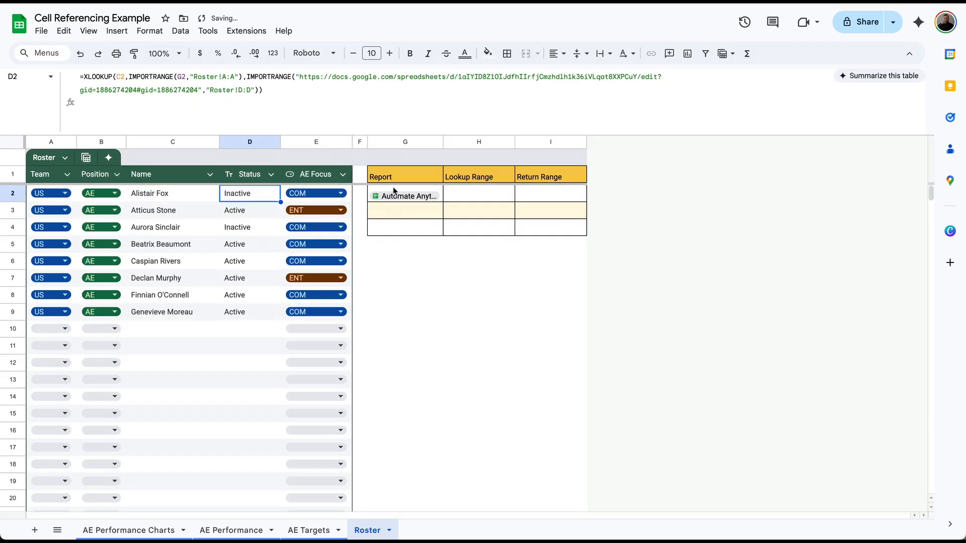
click(434, 189)
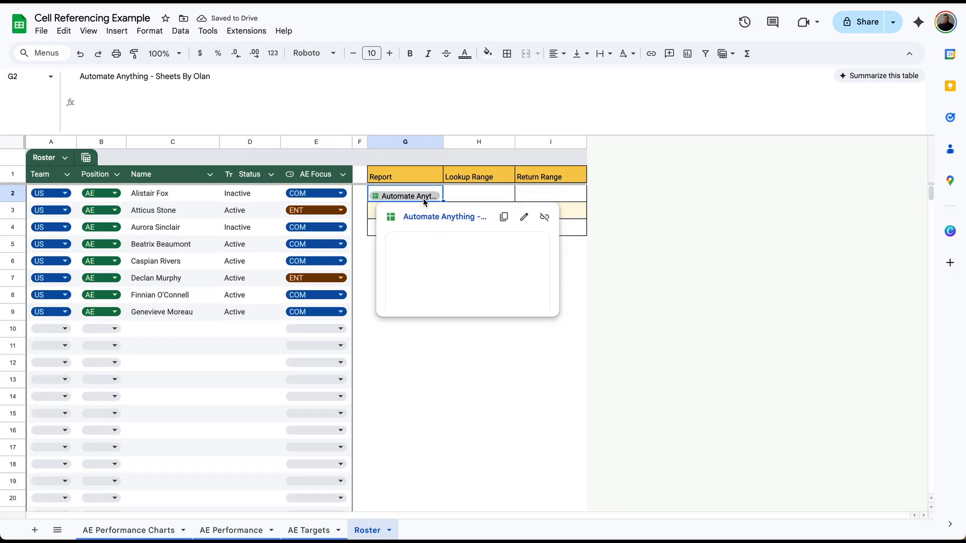
mouse_move(420, 200)
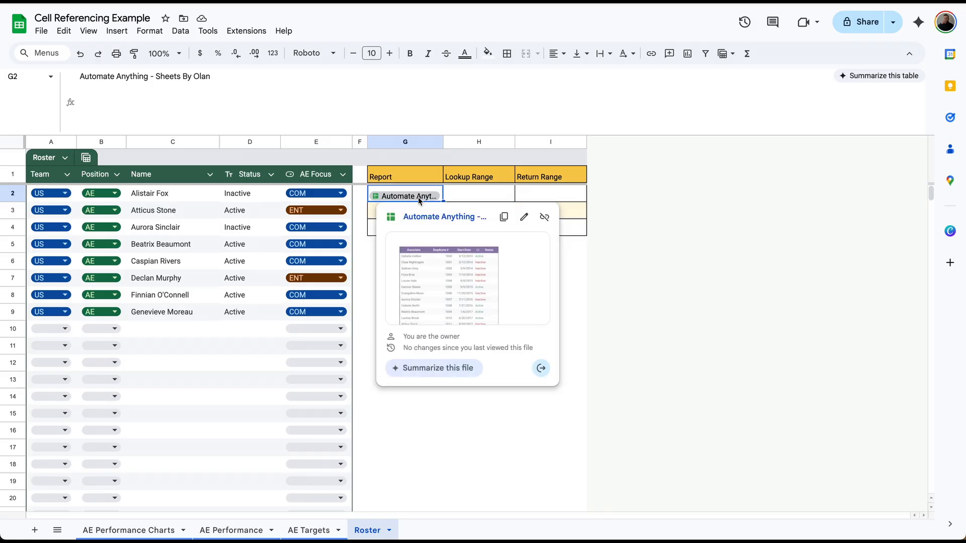
click(267, 194)
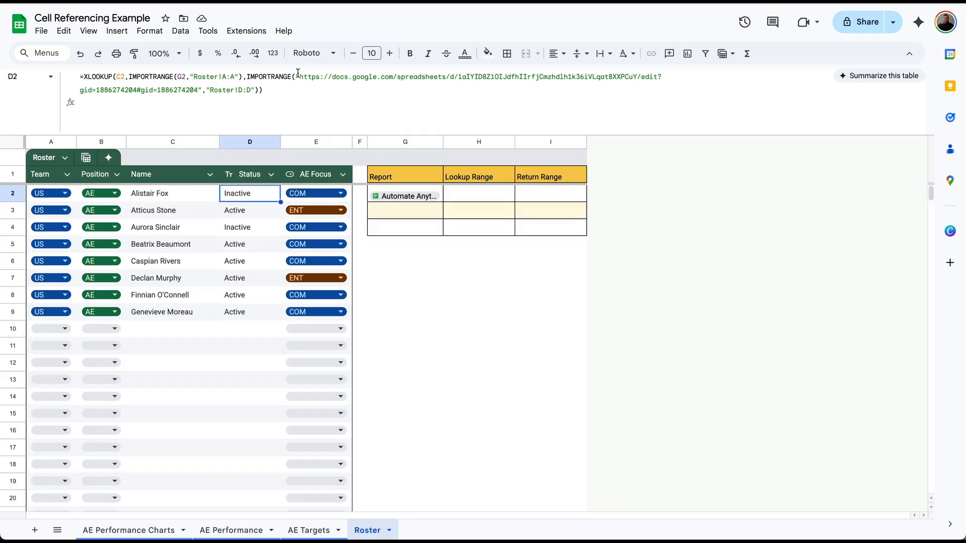
drag(298, 75, 203, 92)
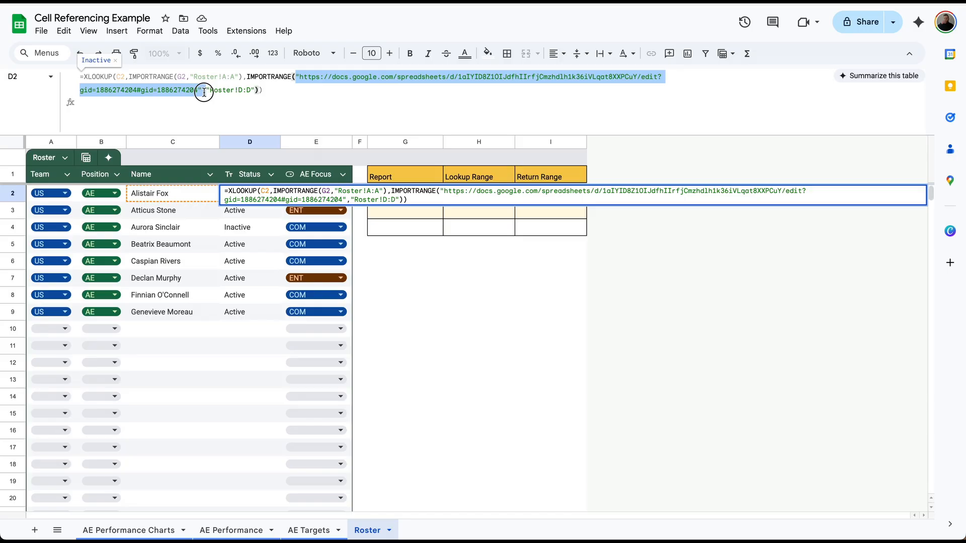
text(G2)
key(Return)
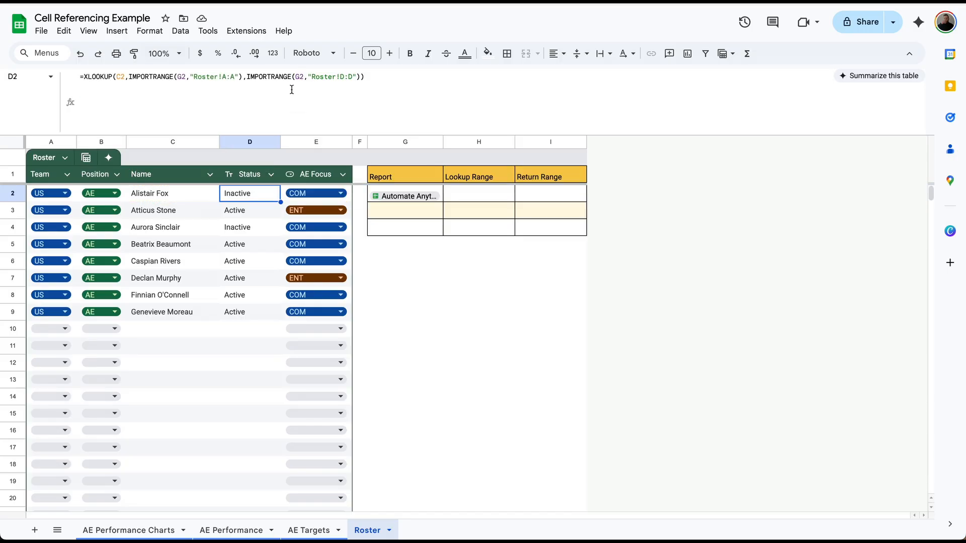
Enter Roster!A:A as the Lookup Range in H2 and Roster!D:D as the Return Range in I2
click(488, 211)
click(481, 196)
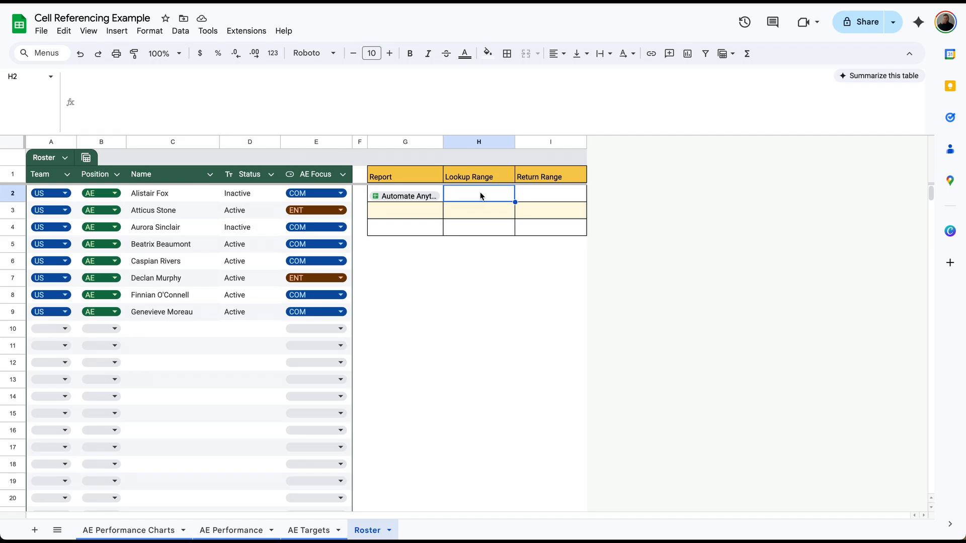
text(Roster)
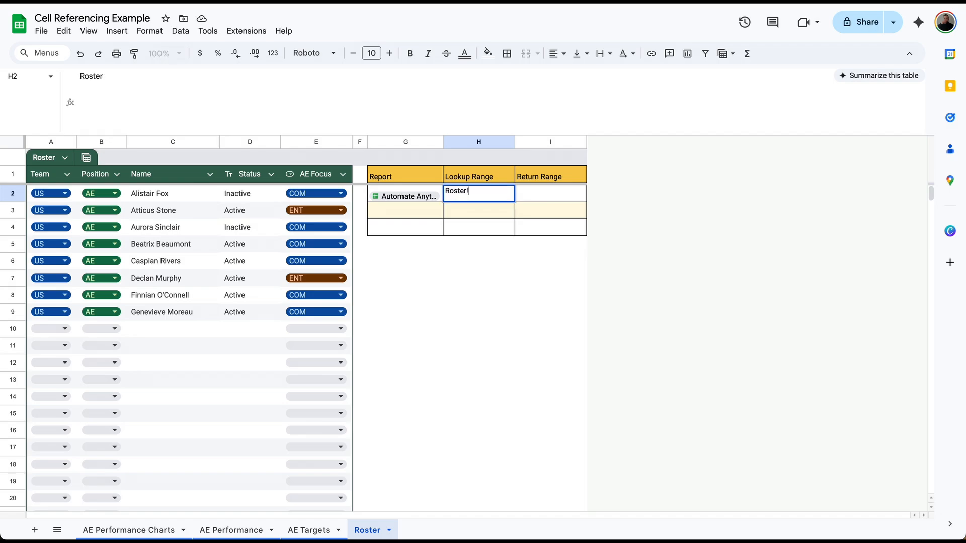
text(!A:A)
key(Tab)
text(Roster!)
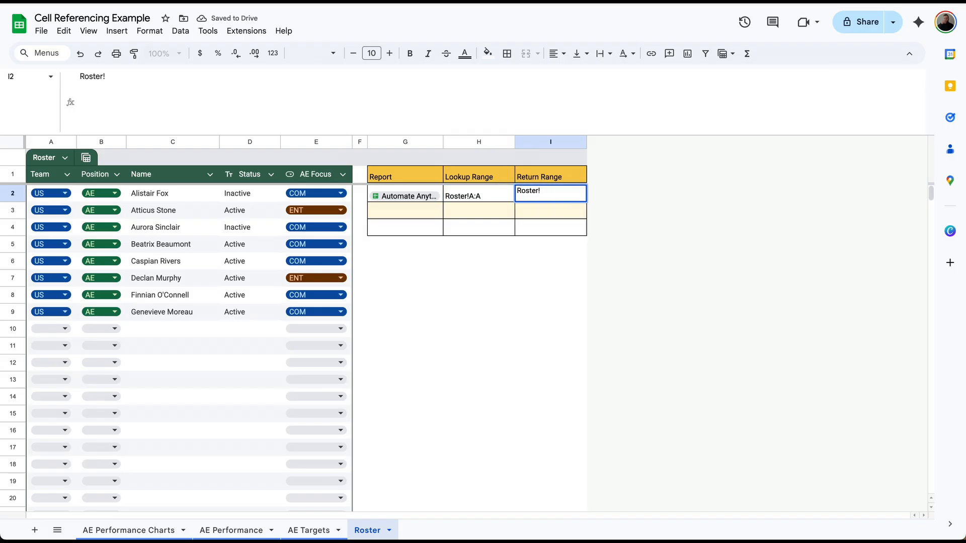
text(D:D)
key(Return)
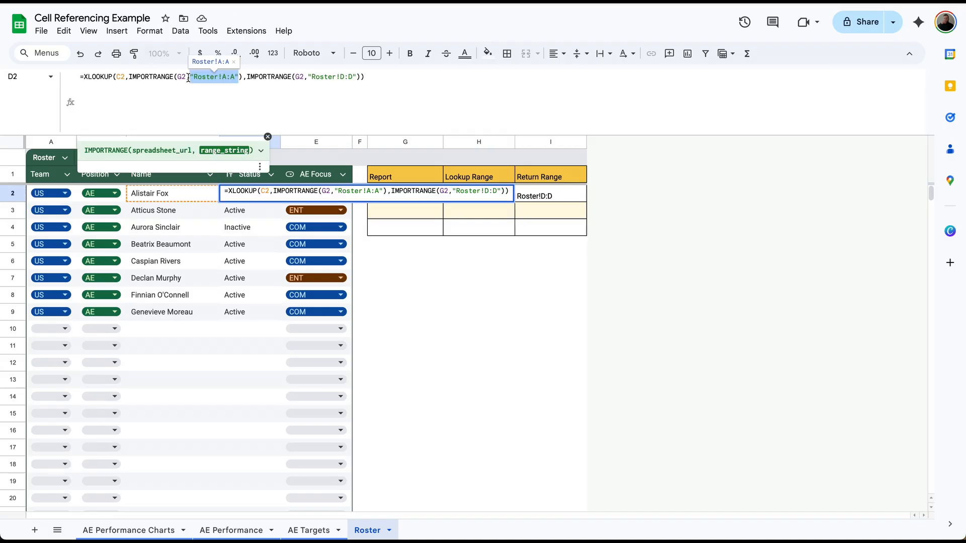
Replace the "Roster!A:A" and "Roster!D:D" range strings in D2's formula with references to H2 and I2
key(BackSpace)
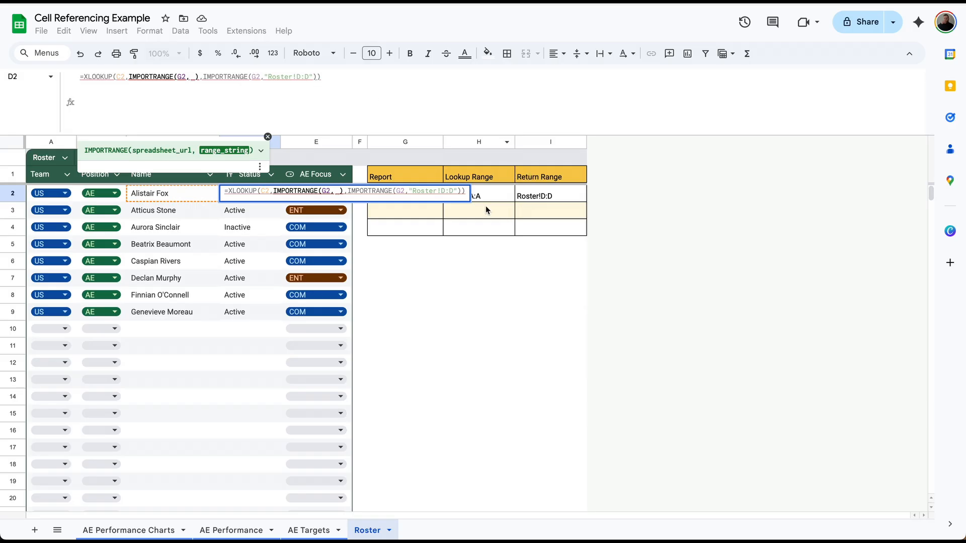
click(498, 196)
drag(271, 77, 315, 76)
key(BackSpace)
key(BackSpace)
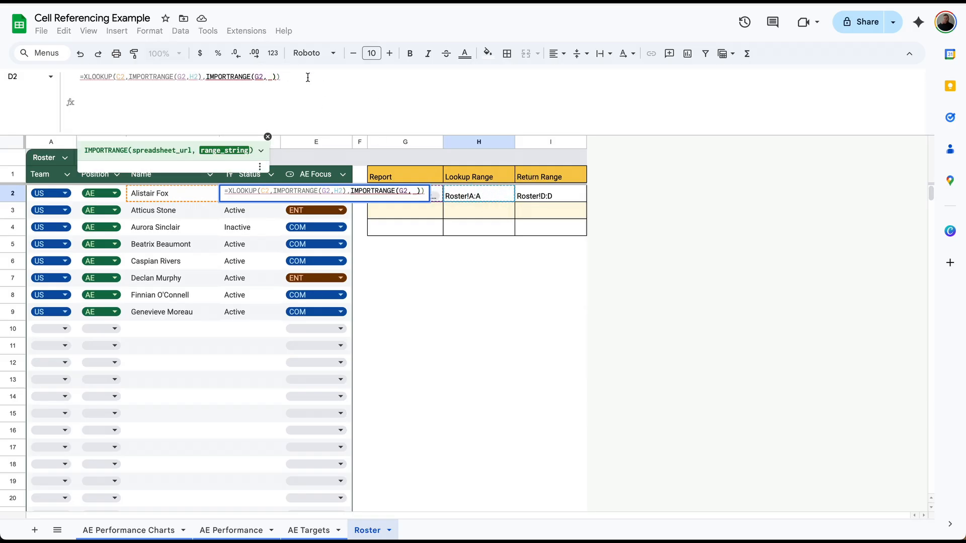
click(562, 198)
key(Return)
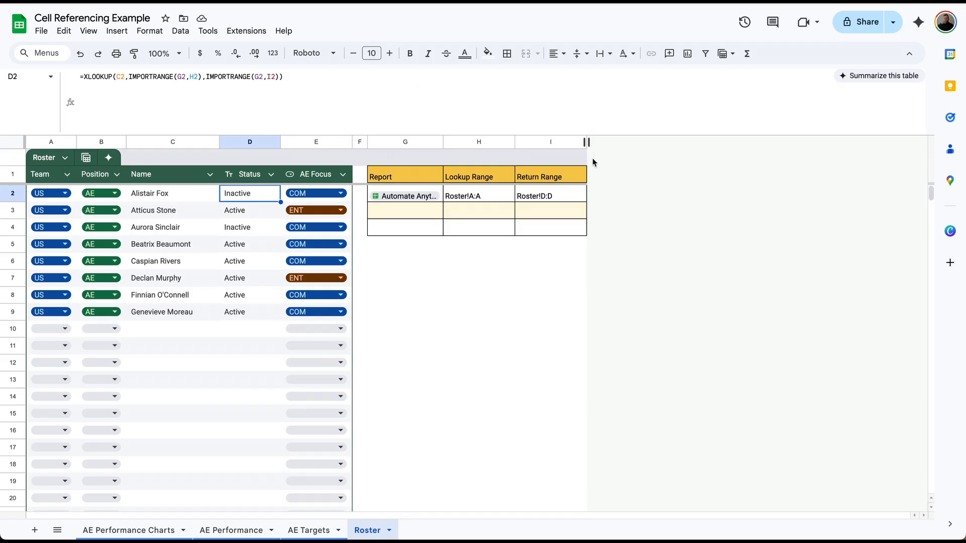
Try filling the D2 formula down the Status column to D9 and inspect the cell references in D3
mouse_move(279, 202)
mouse_down()
mouse_move(259, 330)
mouse_move(280, 208)
mouse_up()
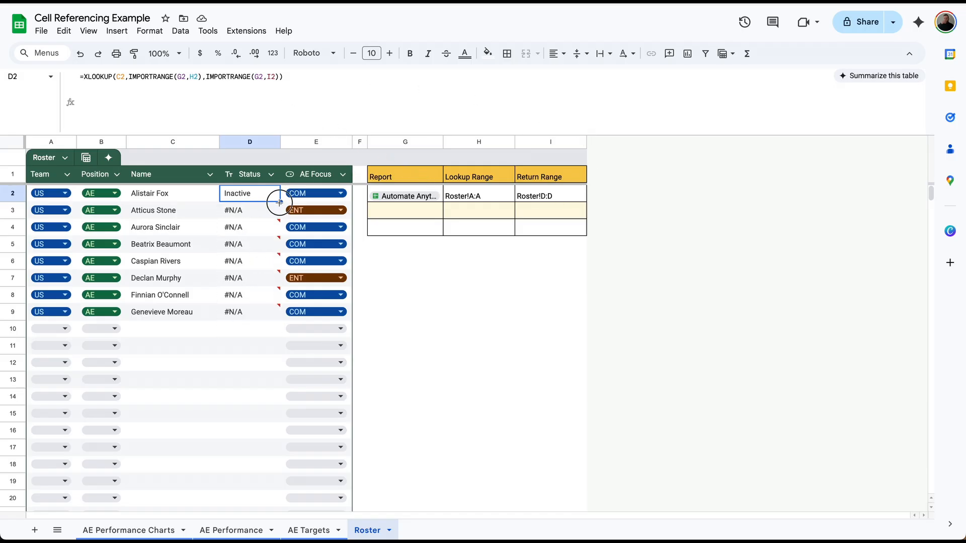
double_click(255, 214)
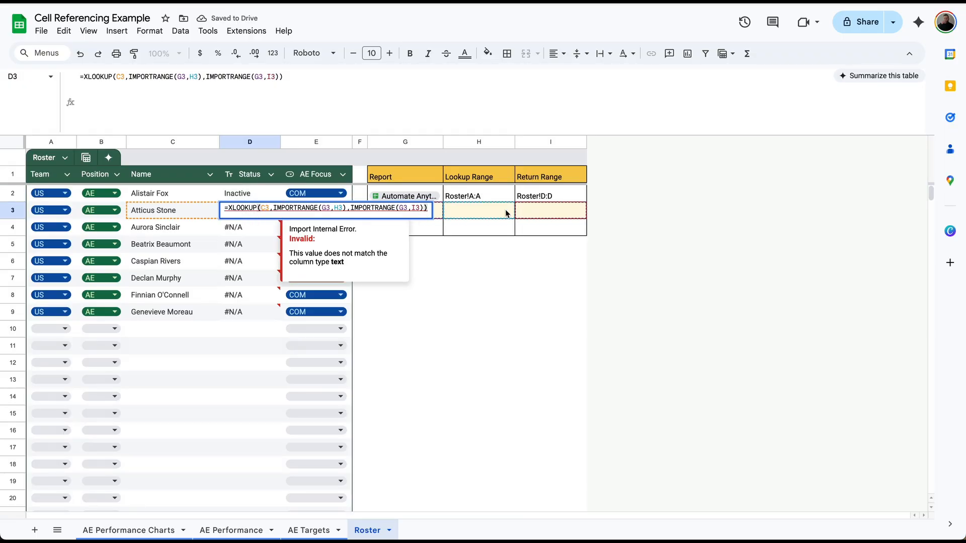
click(477, 209)
In D2's formula, make the first IMPORTRANGE references absolute as $G$2 and $H$2
click(256, 193)
click(181, 78)
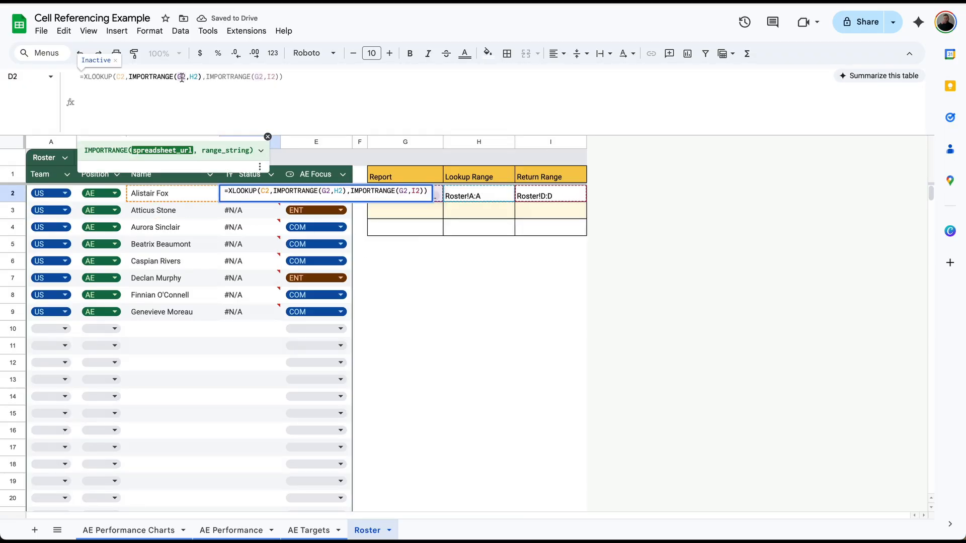
key(F4)
key(Right)
key(Right)
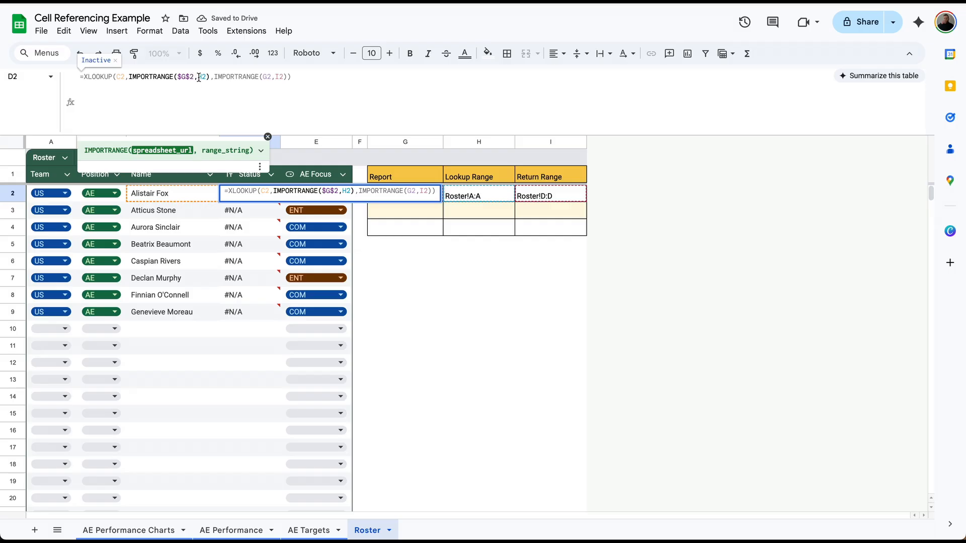
key(F4)
Make the second IMPORTRANGE references in D2 absolute as $G$2 and $I$2, and fill the formula down to D9
click(274, 78)
key(F4)
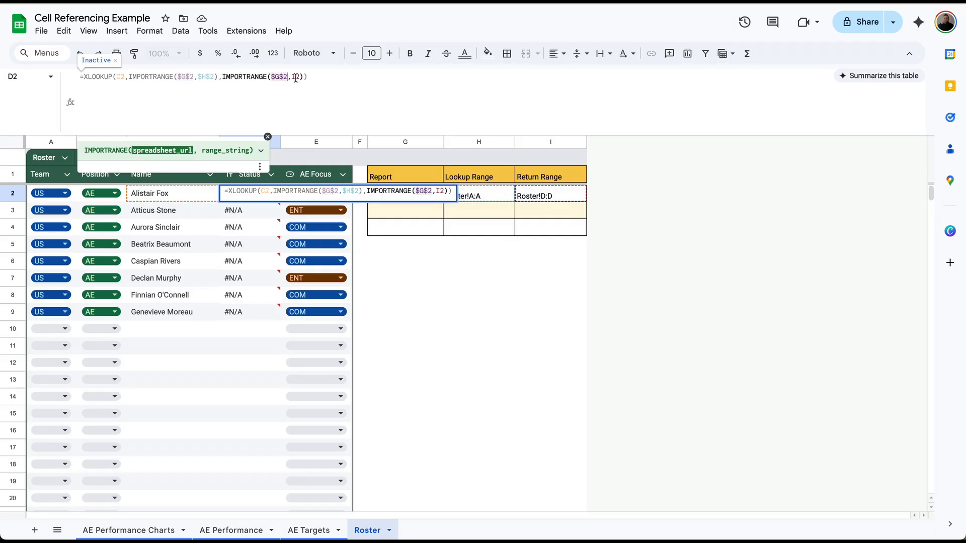
key(Right)
key(Right)
key(F4)
key(Return)
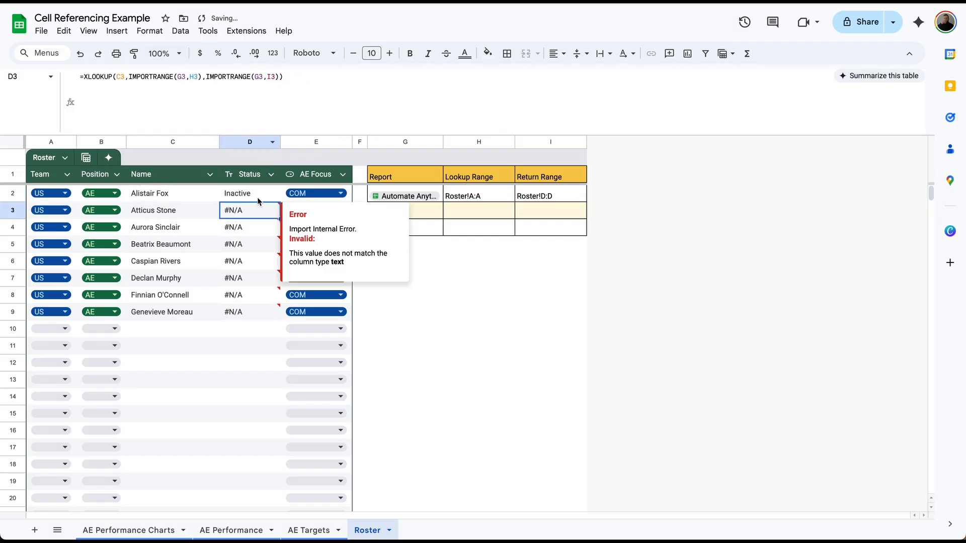
drag(280, 202, 280, 310)
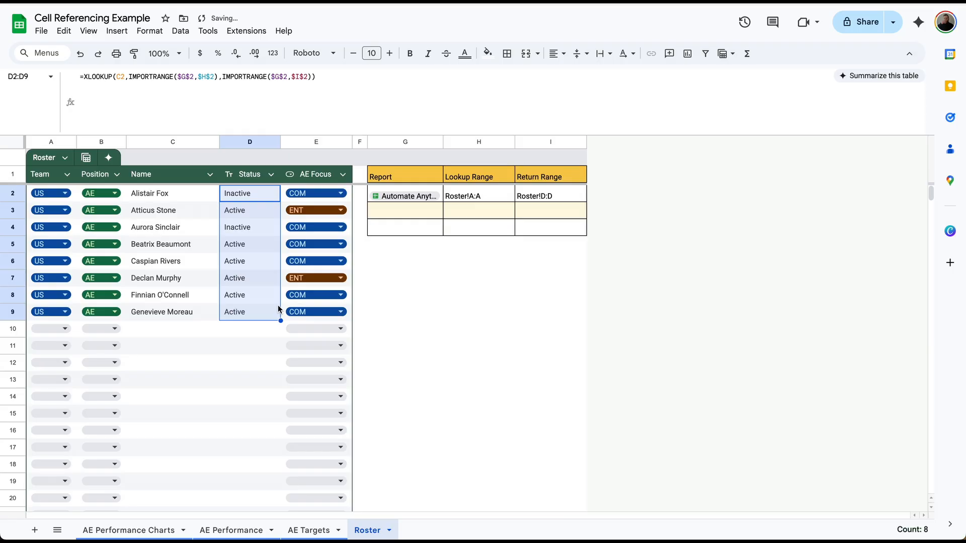